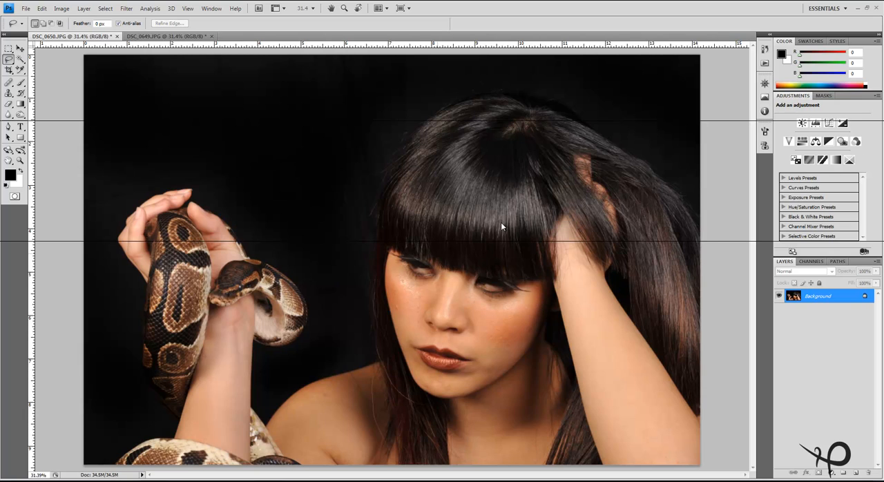
Compare the gaze and head position in the portraits DSC_0650.JPG and DSC_0649.JPG by switching between them
left_click(154, 36)
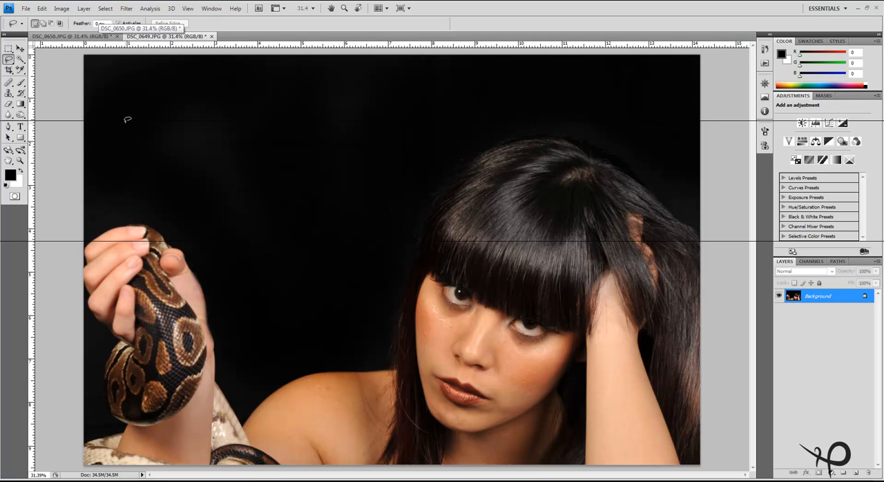
left_click(103, 37)
left_click(158, 36)
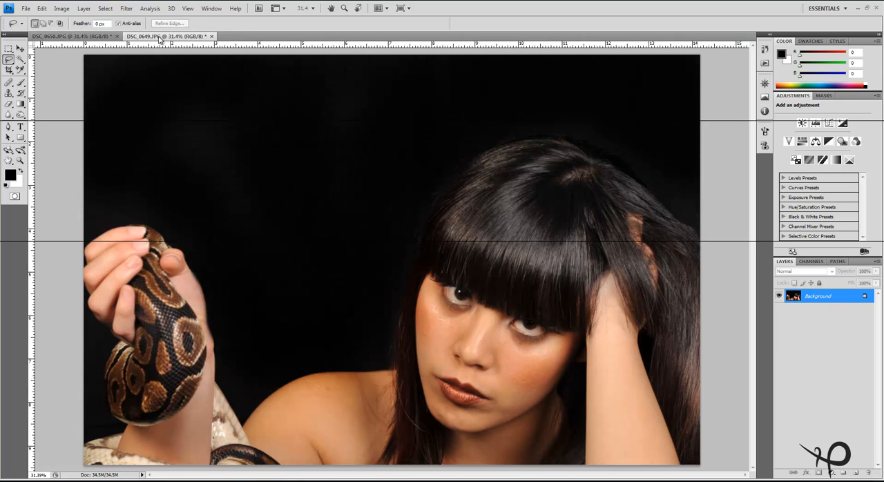
left_click(104, 37)
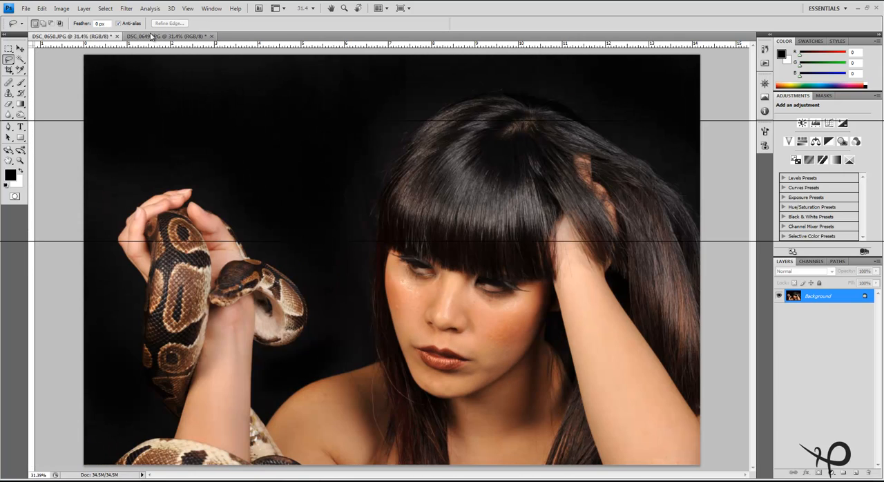
left_click(159, 37)
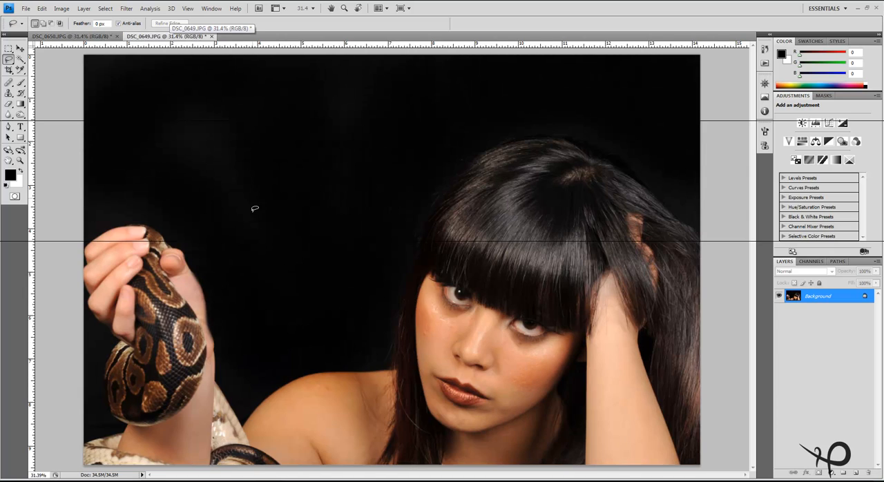
left_click(103, 37)
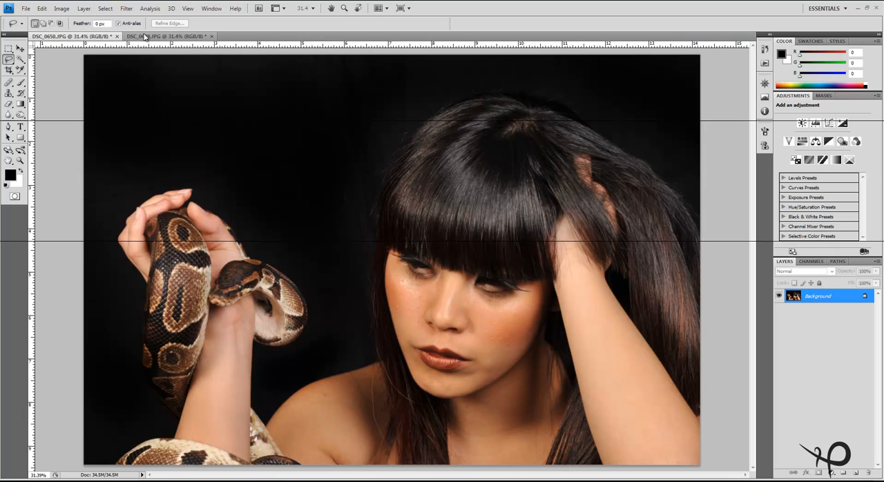
Copy a freehand lasso selection of the eyes, nose and fringe in DSC_0649.JPG to a new layer and check it with the background hidden
left_click(148, 36)
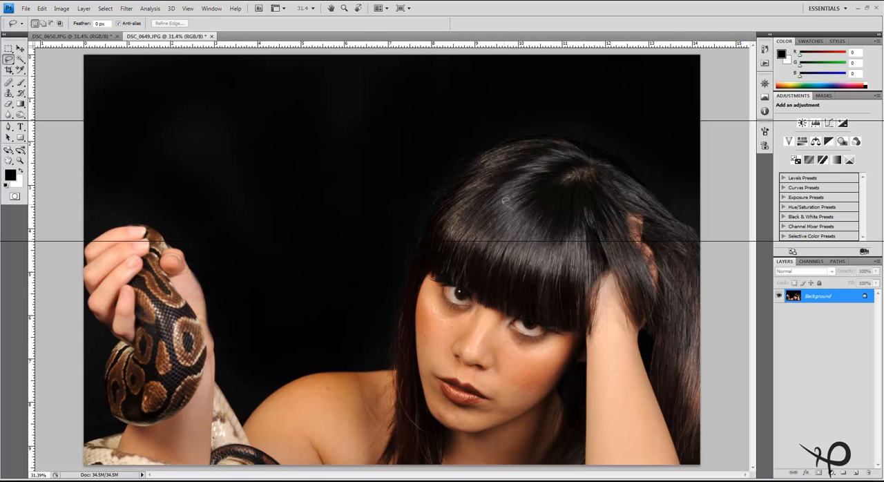
mouse_move(505, 201)
left_mouse_down()
mouse_move(461, 187)
mouse_move(419, 201)
mouse_move(392, 237)
mouse_move(384, 276)
mouse_move(391, 319)
mouse_move(410, 339)
left_mouse_up()
mouse_move(469, 370)
left_mouse_down()
mouse_move(511, 380)
mouse_move(573, 364)
mouse_move(586, 345)
mouse_move(592, 276)
mouse_move(532, 210)
left_mouse_up()
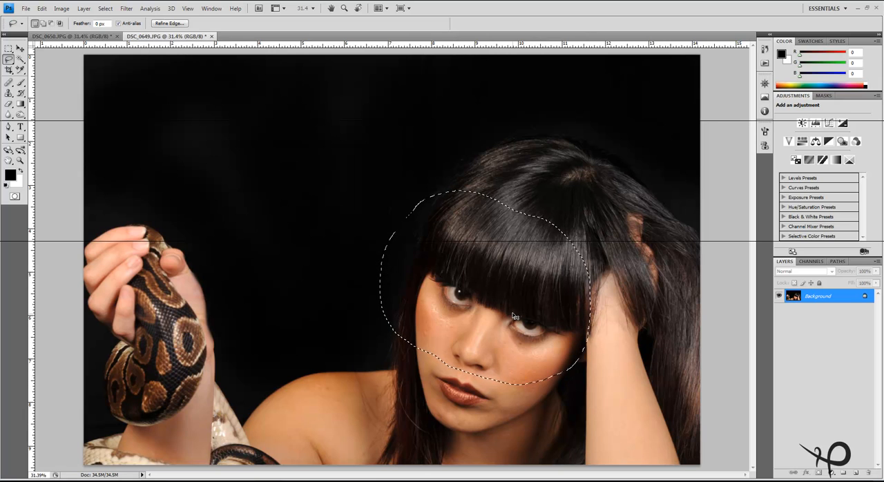
key("ctrl+j")
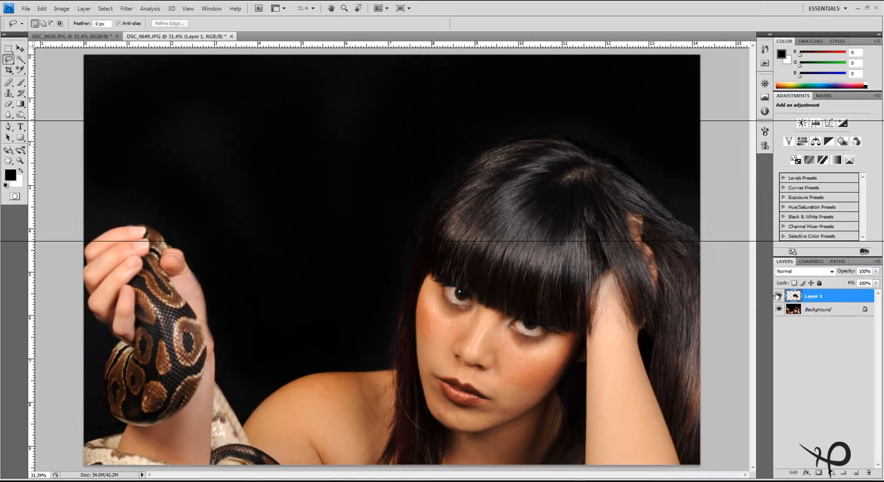
left_click(778, 309)
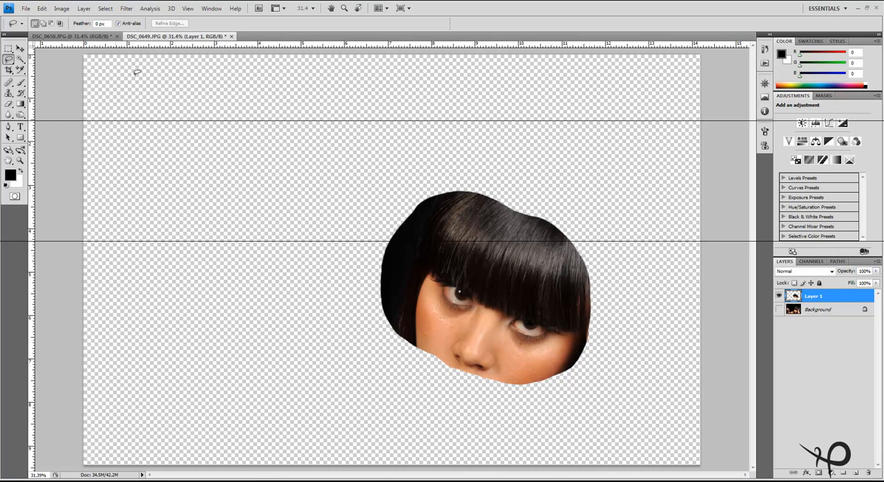
left_click(779, 309)
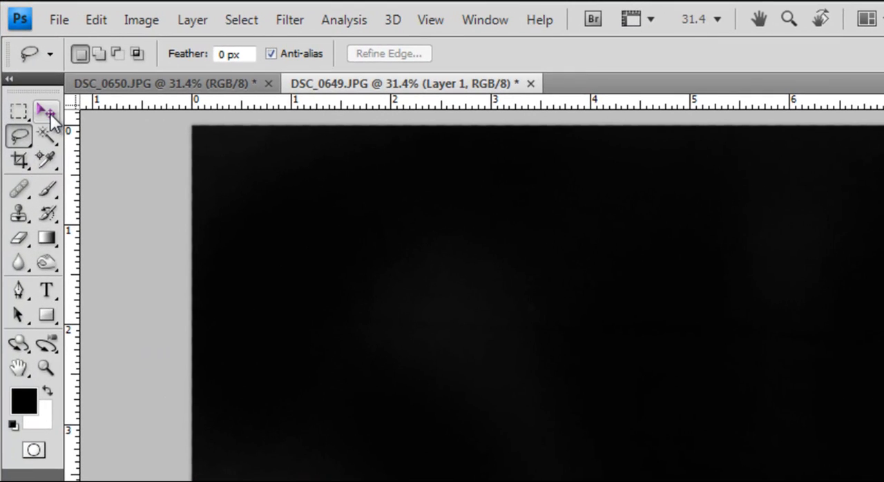
Move the copied face layer into DSC_0650.JPG and place it roughly over the woman's face
left_click(27, 66)
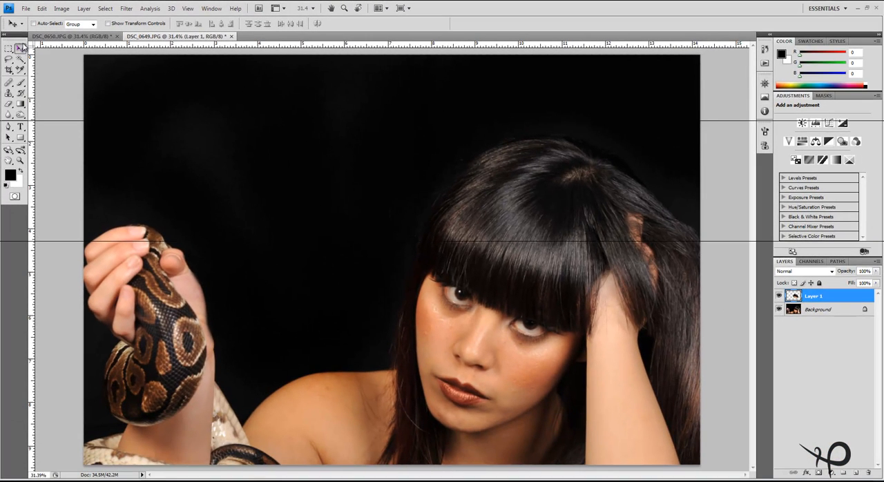
left_click_drag(513, 254, 98, 60)
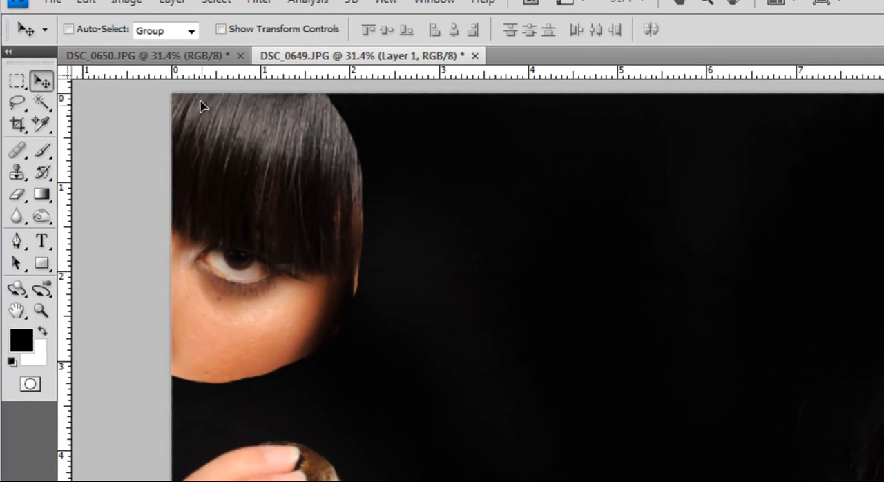
left_click_drag(201, 105, 557, 361)
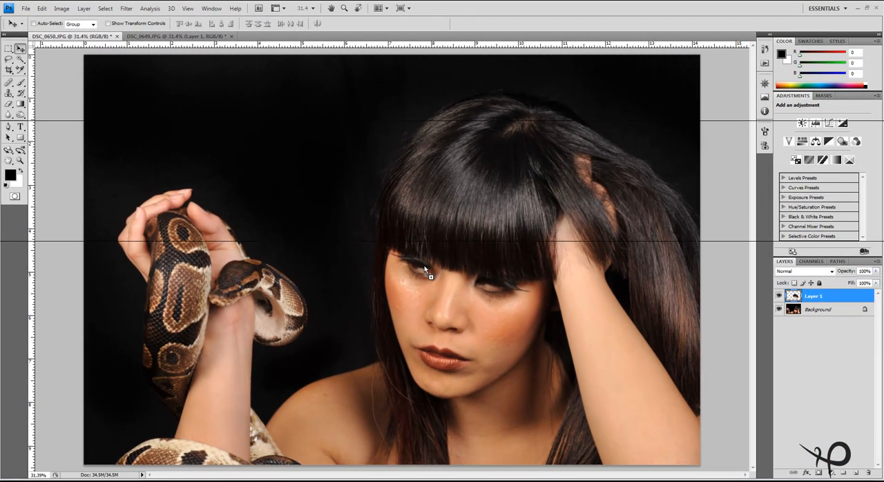
left_click_drag(457, 282, 455, 279)
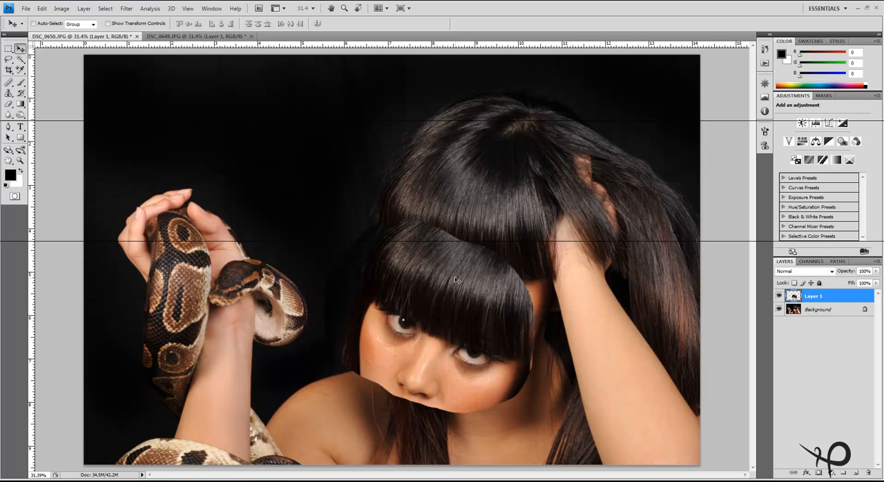
left_click_drag(463, 314, 482, 270)
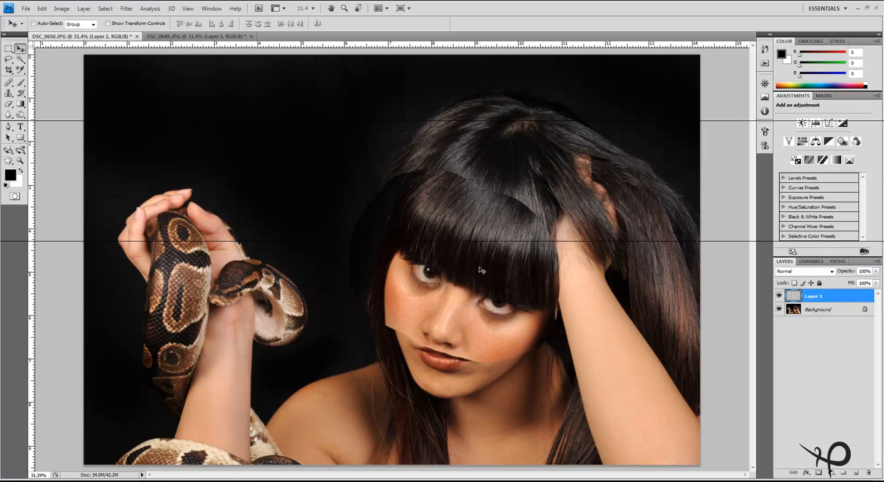
mouse_move(461, 230)
left_mouse_down()
mouse_move(400, 222)
mouse_move(455, 252)
mouse_move(484, 283)
mouse_move(469, 221)
mouse_move(473, 238)
left_mouse_up()
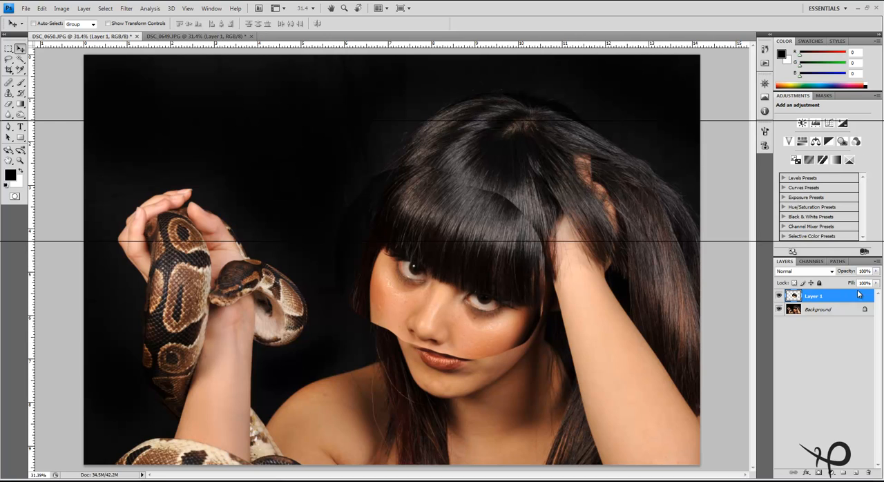
Lower the opacity of the face layer and align its eyes with the eyes in the photo underneath
left_click(876, 271)
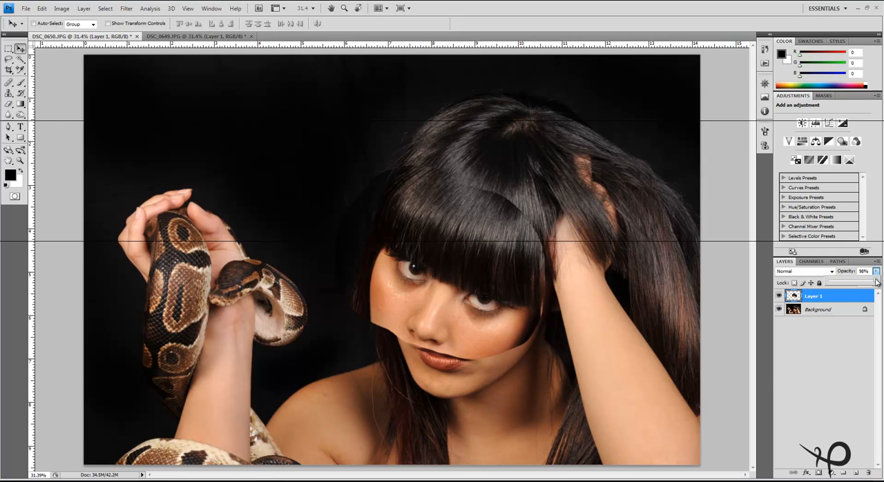
left_click_drag(876, 282, 853, 283)
left_click_drag(476, 269, 538, 293)
left_click_drag(558, 292, 489, 298)
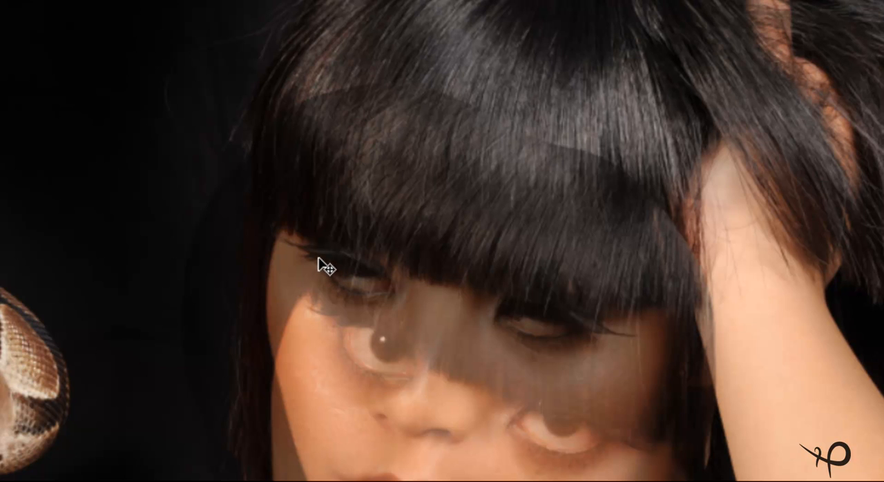
left_click_drag(508, 429, 472, 333)
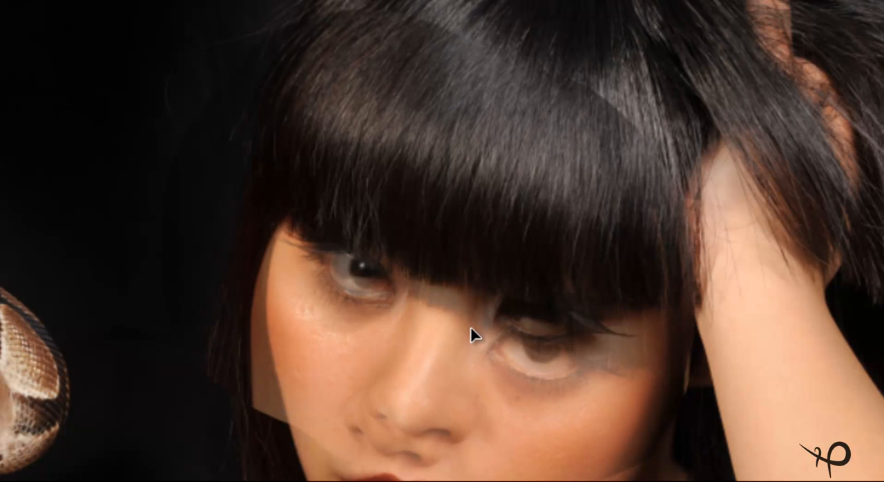
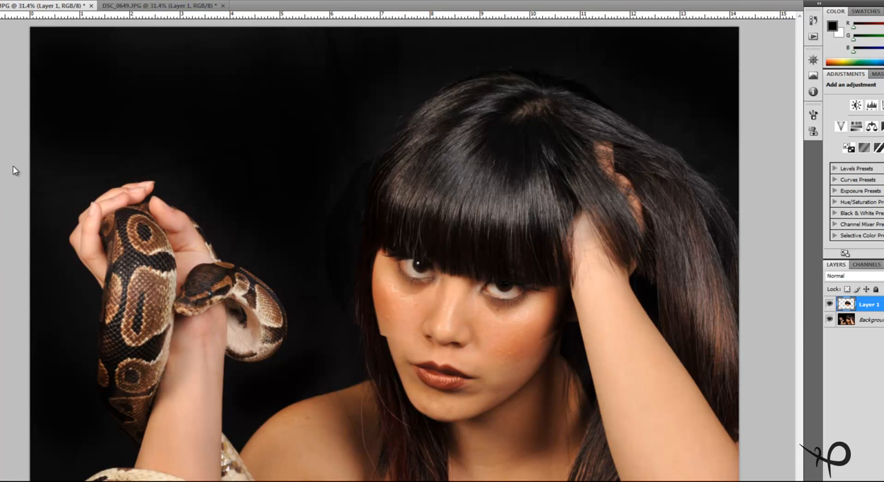
Add a layer mask to the copied face layer and make the mask the active target instead of the layer image
scroll(335, 258, "up", 1)
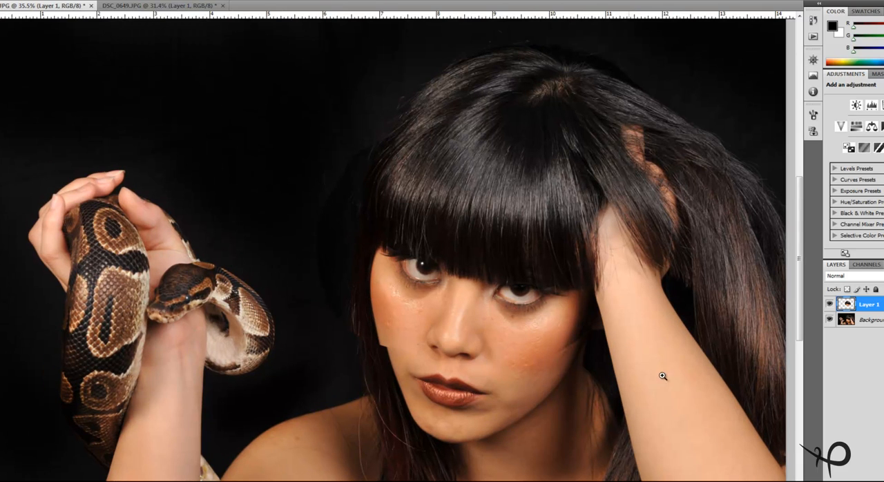
scroll(506, 265, "up", 1)
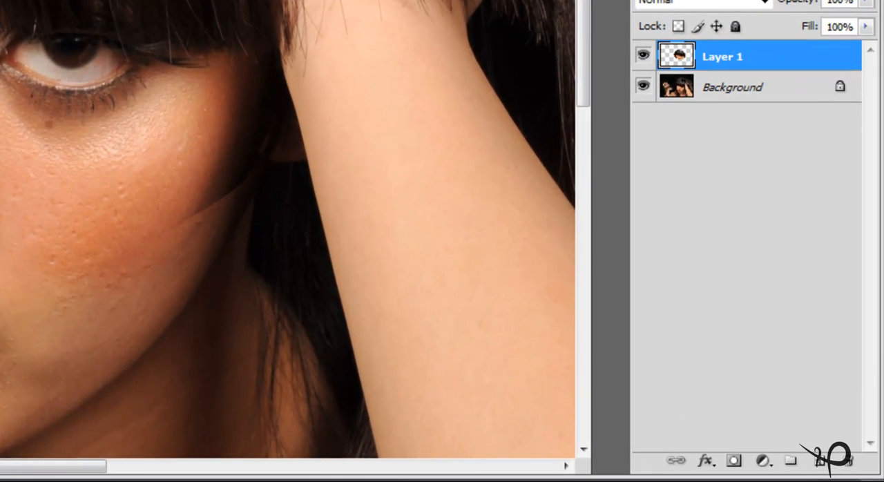
left_click(734, 461)
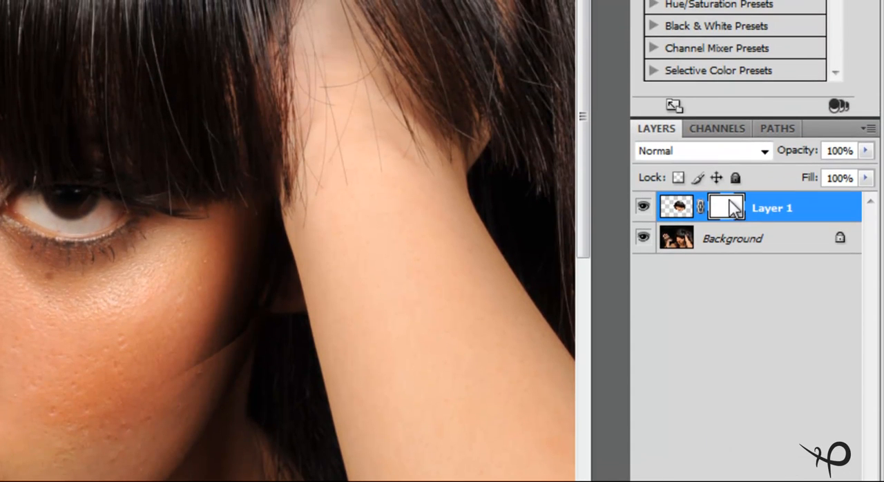
left_click(680, 210)
left_click(676, 212)
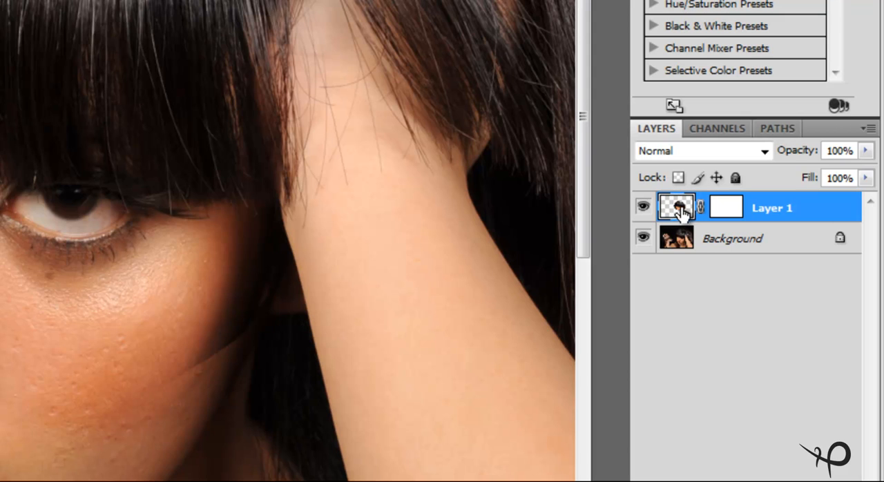
left_click(732, 210)
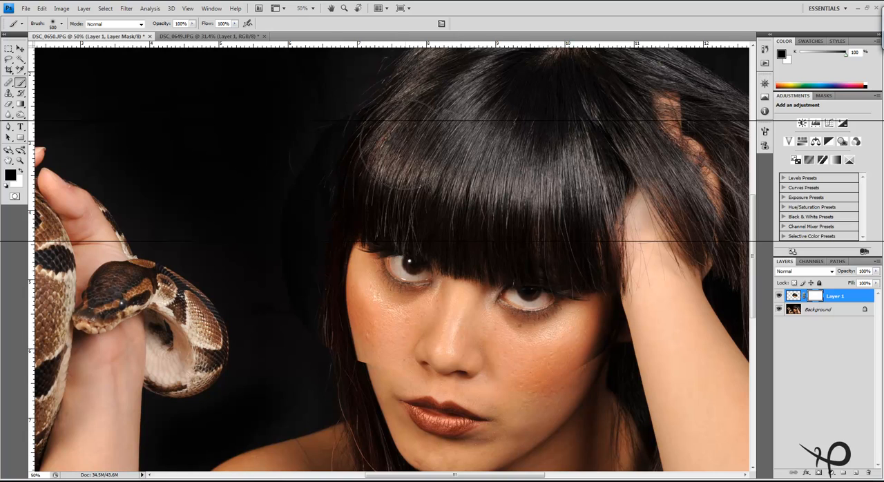
Paint black on the mask with a 0% hardness brush to hide the face layer's edges along the snake-side hair and cheek
right_click(422, 142)
left_click(429, 187)
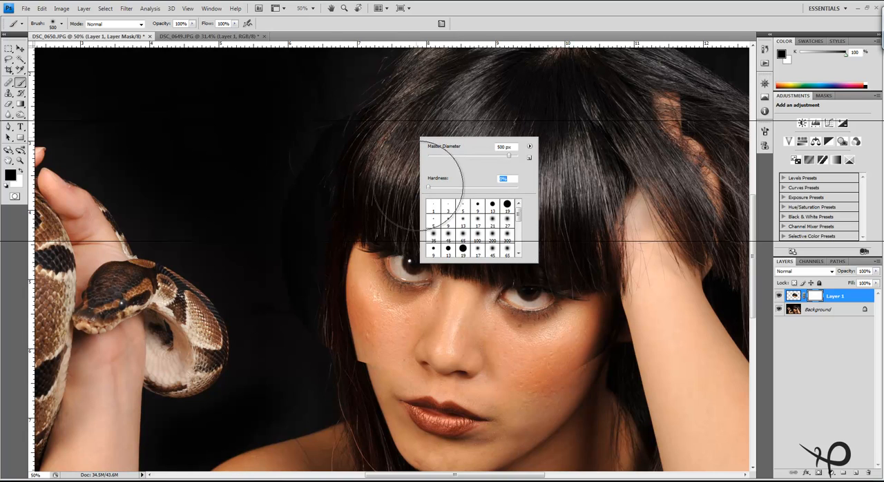
key("Return")
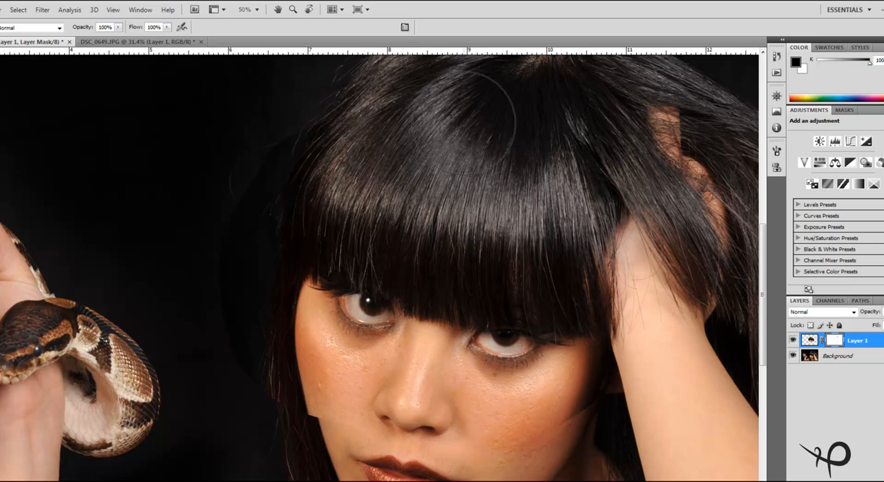
mouse_move(280, 124)
left_mouse_down()
mouse_move(217, 165)
mouse_move(212, 257)
mouse_move(190, 276)
mouse_move(189, 293)
mouse_move(217, 369)
mouse_move(248, 418)
mouse_move(205, 327)
mouse_move(210, 348)
mouse_move(253, 401)
mouse_move(263, 444)
mouse_move(287, 457)
mouse_move(258, 423)
mouse_move(238, 292)
mouse_move(233, 325)
left_mouse_up()
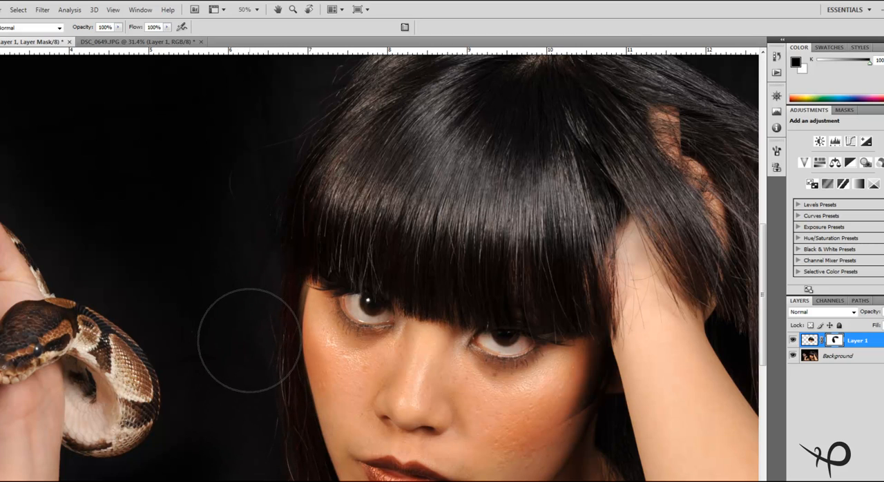
key("bracketleft")
key("bracketleft")
key("bracketleft")
key("bracketleft")
key("bracketleft")
key("bracketleft")
mouse_move(283, 315)
left_mouse_down()
mouse_move(286, 292)
mouse_move(282, 315)
mouse_move(267, 321)
left_mouse_up()
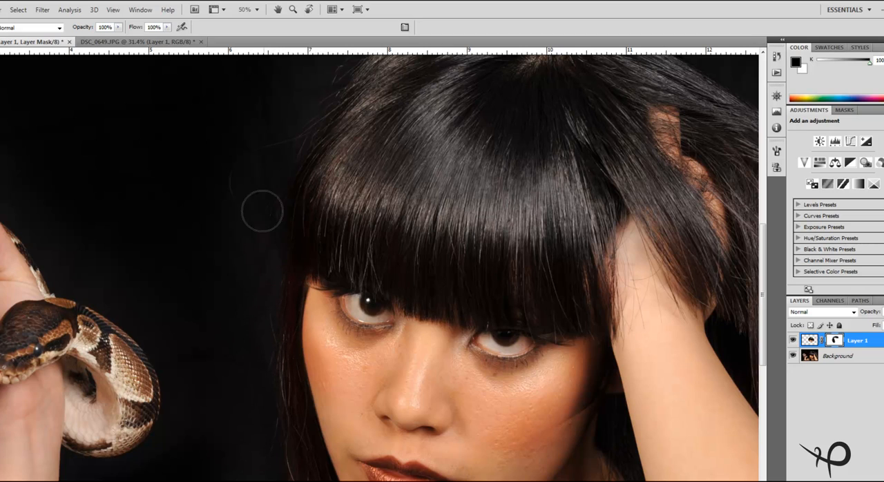
Mask out the rest of the face layer around the arm-side jaw, upper hair and nose, leaving the eye area, resizing the brush as needed
key("bracketright")
key("bracketright")
key("bracketright")
key("bracketright")
key("bracketright")
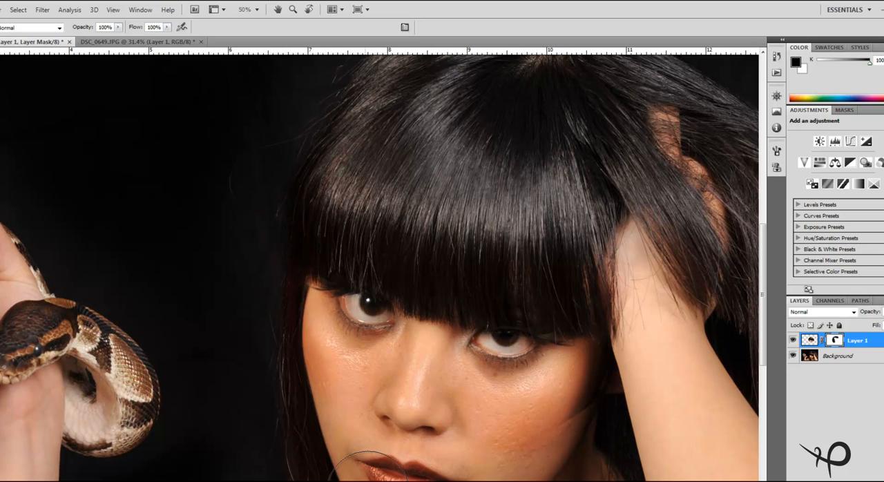
mouse_move(534, 481)
left_mouse_down()
mouse_move(510, 475)
mouse_move(537, 462)
mouse_move(504, 463)
mouse_move(571, 452)
mouse_move(530, 464)
mouse_move(606, 412)
mouse_move(640, 358)
left_mouse_up()
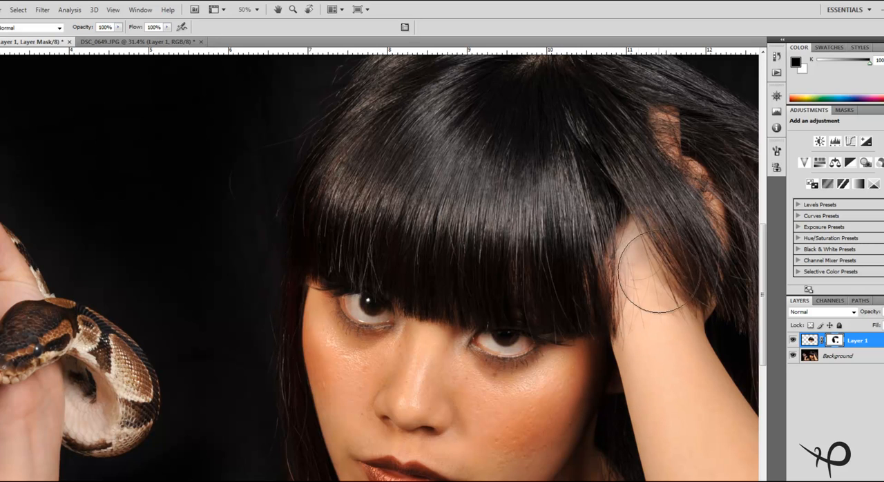
mouse_move(633, 179)
left_mouse_down()
mouse_move(562, 149)
mouse_move(492, 140)
mouse_move(509, 163)
left_mouse_up()
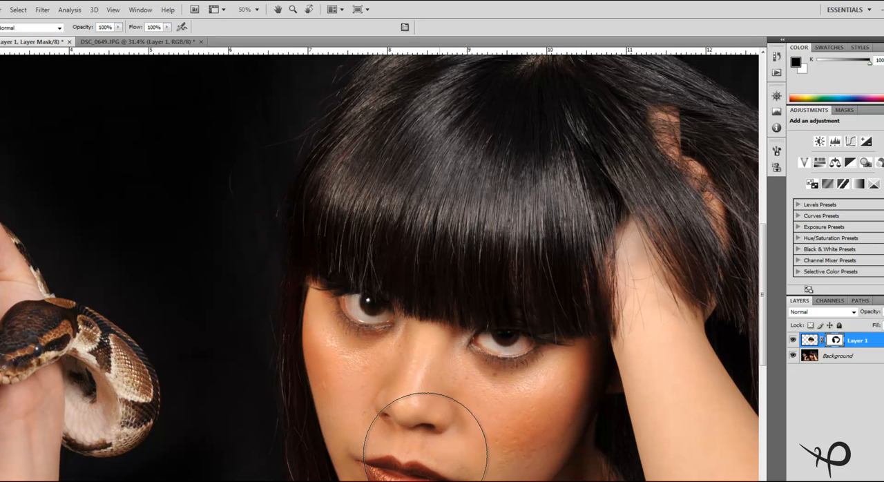
key("bracketleft")
key("bracketleft")
key("bracketleft")
key("bracketleft")
key("bracketleft")
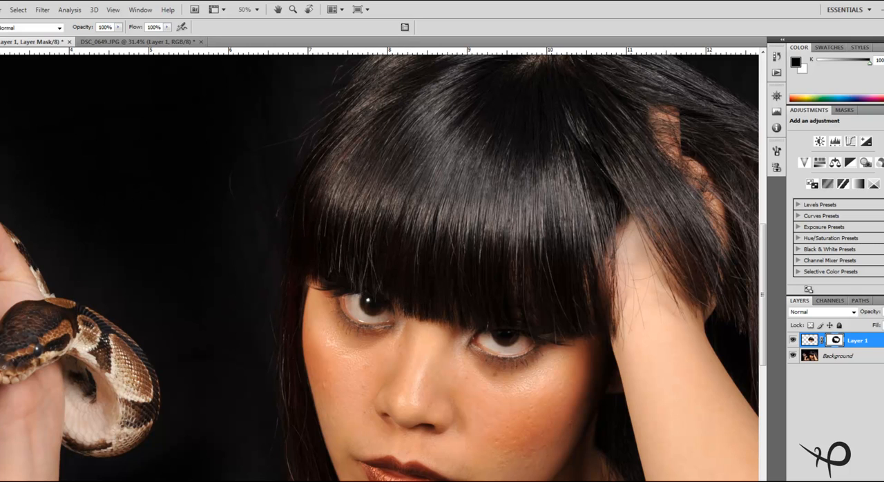
Compare the portrait with and without the replaced eyes by toggling the face layer's visibility at a wider view
key("z")
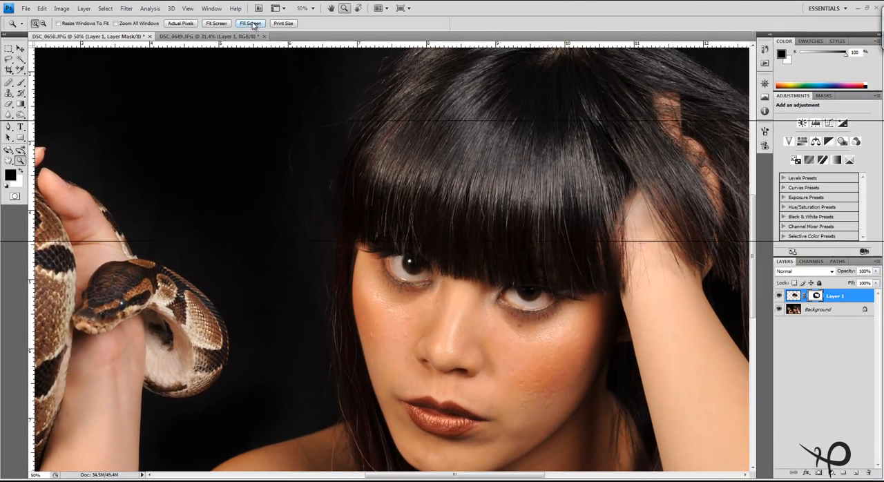
left_click(185, 27)
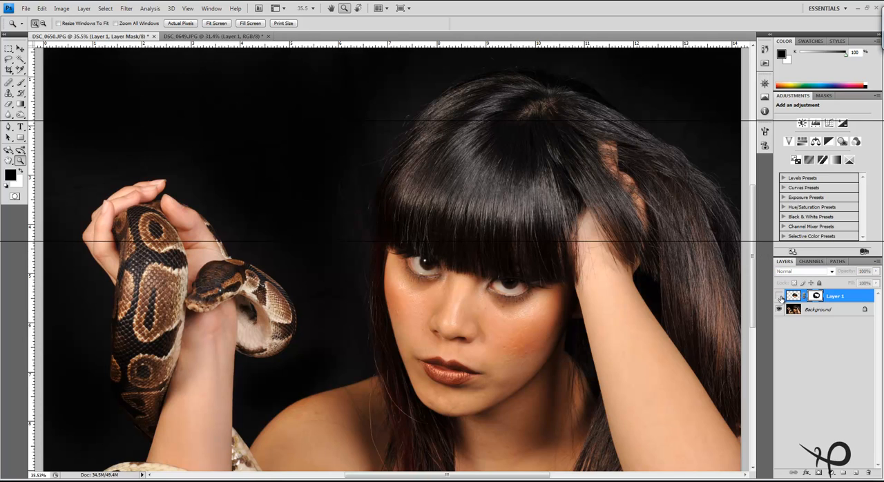
left_click(780, 297)
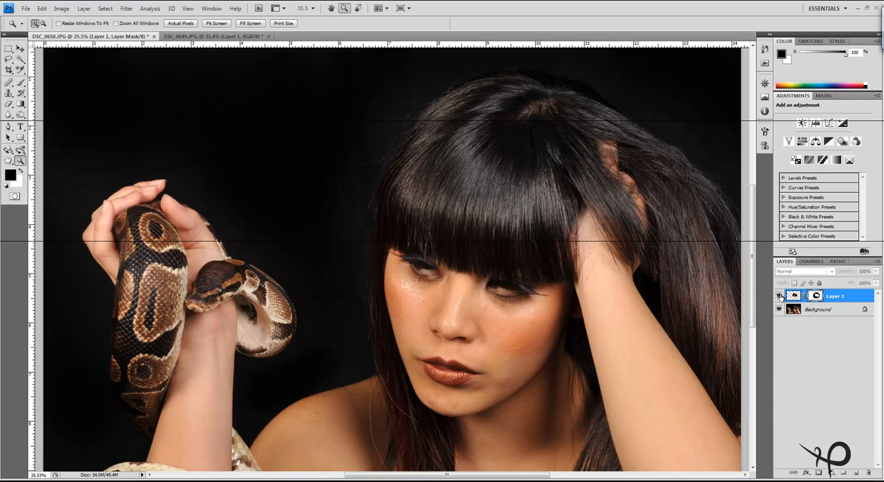
left_click(779, 297)
left_click(779, 297)
left_click(779, 297)
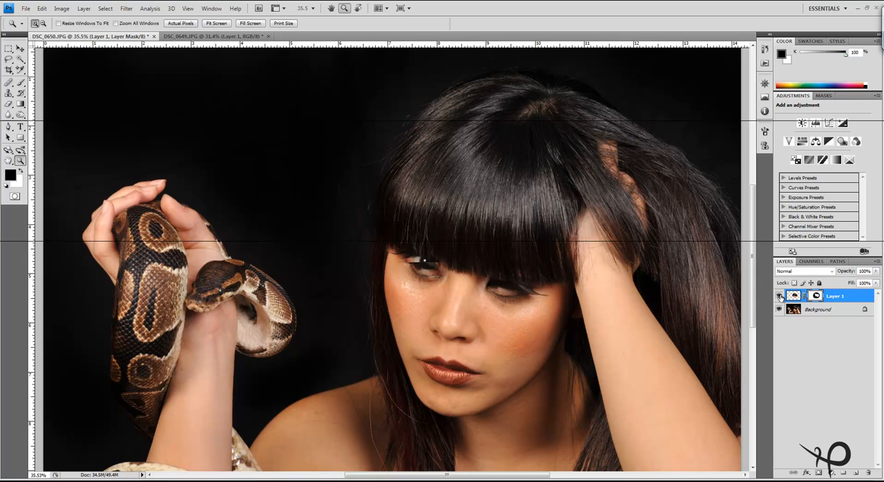
left_click(779, 297)
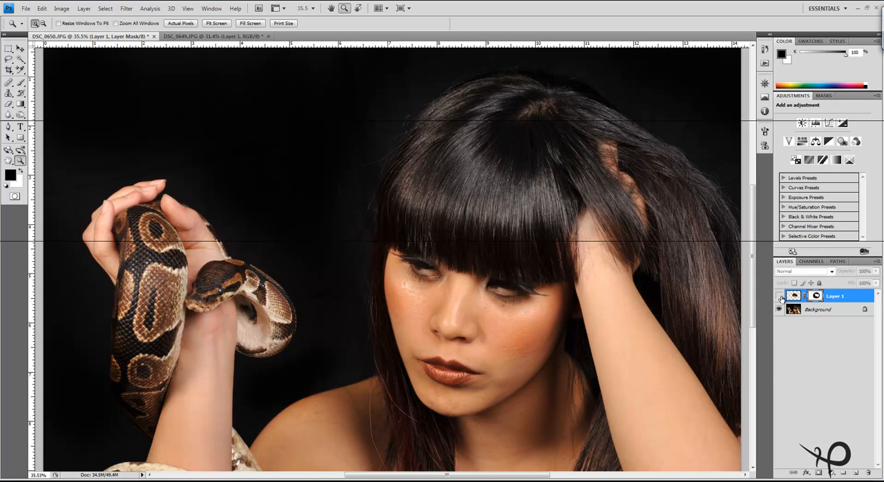
left_click(779, 296)
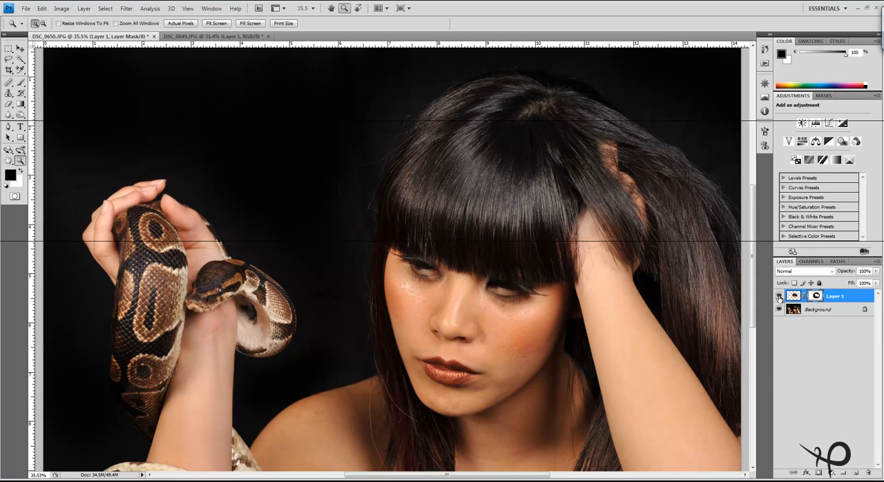